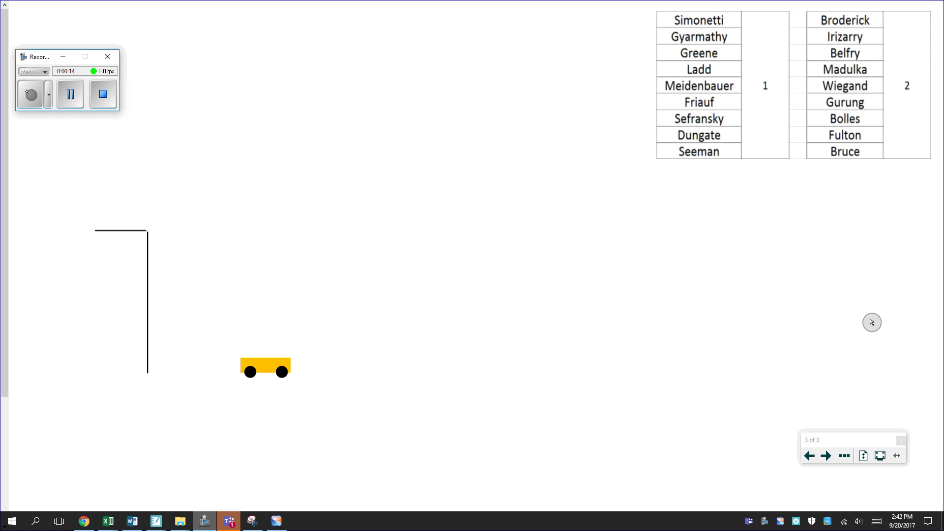
# Set the SMART Ink pen colour to black
pyautogui.click(872, 322)
pyautogui.click(875, 303)
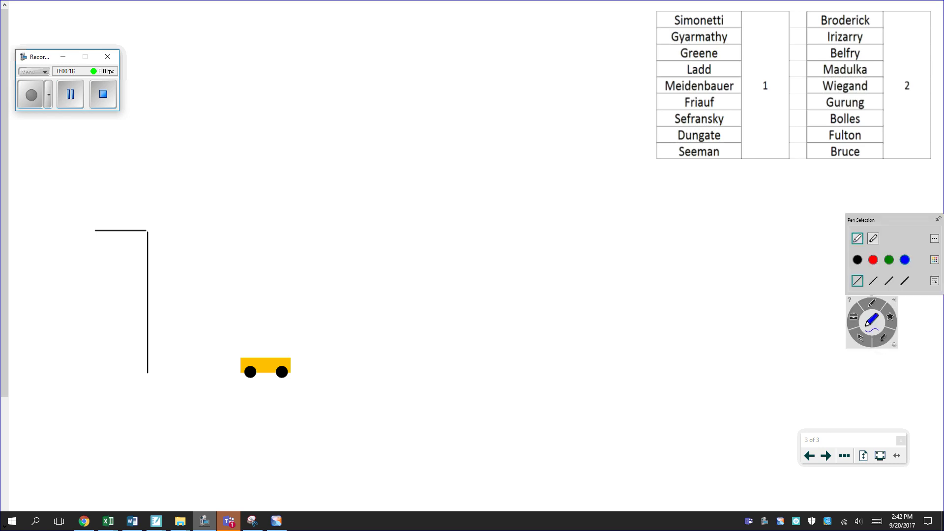
pyautogui.click(857, 260)
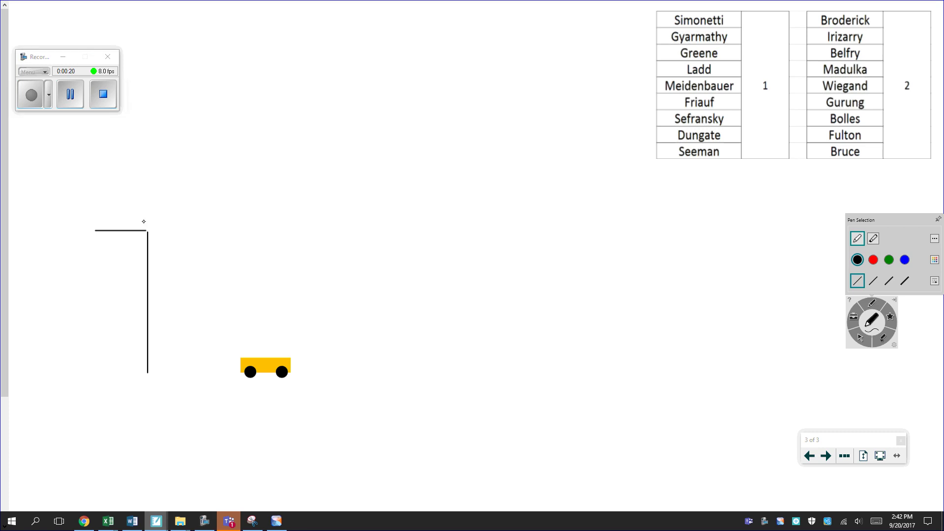
# Draw the V0 arrow and label from the dot, a high hoop, and a curve through it
pyautogui.moveTo(144, 220); pyautogui.dragTo(214, 168)
pyautogui.moveTo(152, 171)
pyautogui.mouseDown()
pyautogui.moveTo(164, 169)
pyautogui.moveTo(170, 180)
pyautogui.mouseUp()
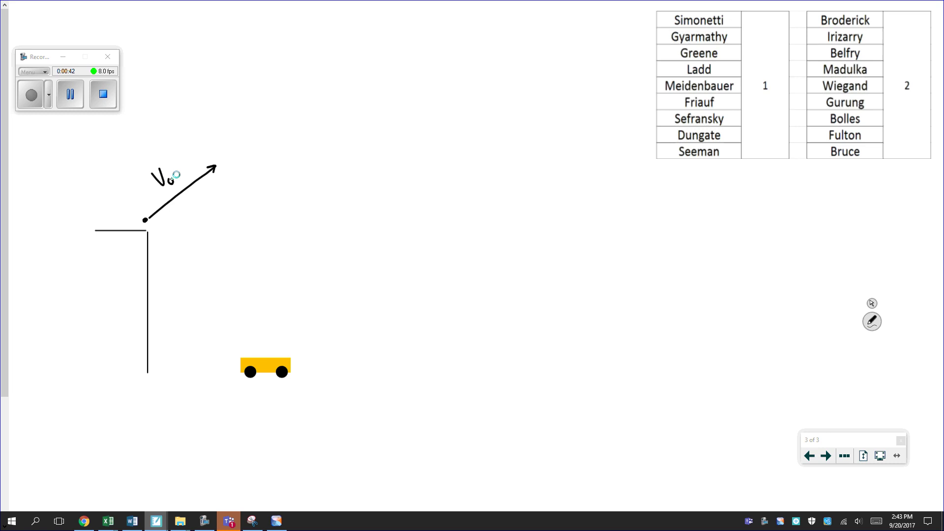
pyautogui.moveTo(360, 102)
pyautogui.mouseDown()
pyautogui.moveTo(360, 141)
pyautogui.moveTo(361, 104)
pyautogui.mouseUp()
pyautogui.moveTo(162, 213)
pyautogui.mouseDown()
pyautogui.moveTo(221, 177)
pyautogui.moveTo(360, 127)
pyautogui.moveTo(505, 158)
pyautogui.moveTo(671, 313)
pyautogui.moveTo(706, 369)
pyautogui.mouseUp()
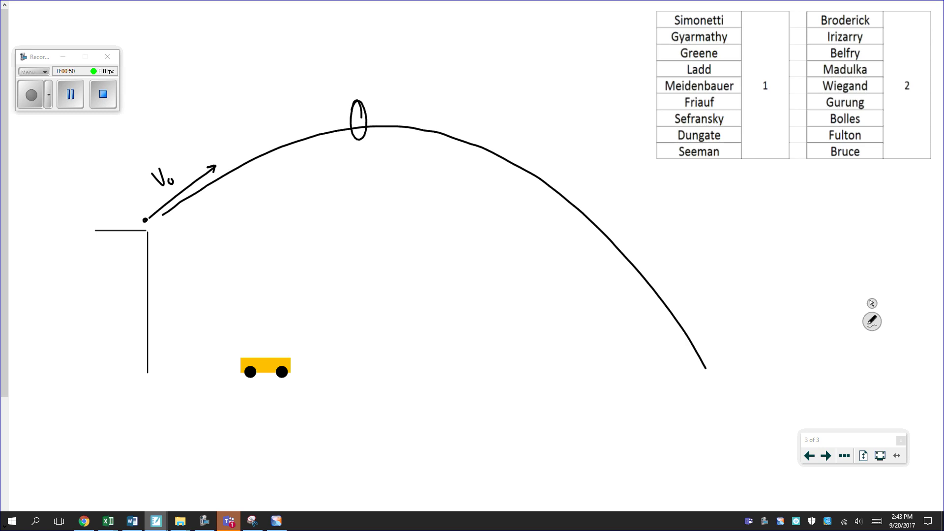
# With the select tool, move the hoop right onto the peak and the yellow car to the landing point
pyautogui.click(873, 320)
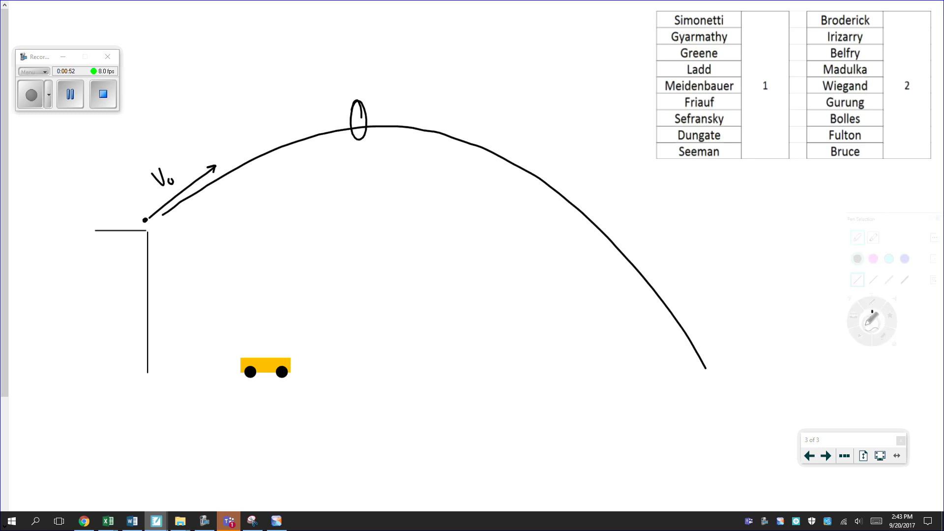
pyautogui.click(860, 336)
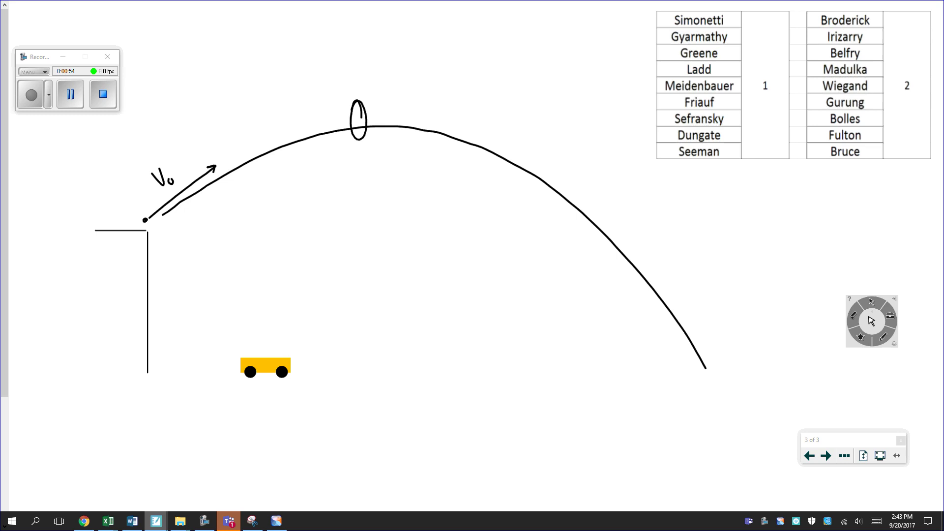
pyautogui.moveTo(359, 118); pyautogui.dragTo(395, 117)
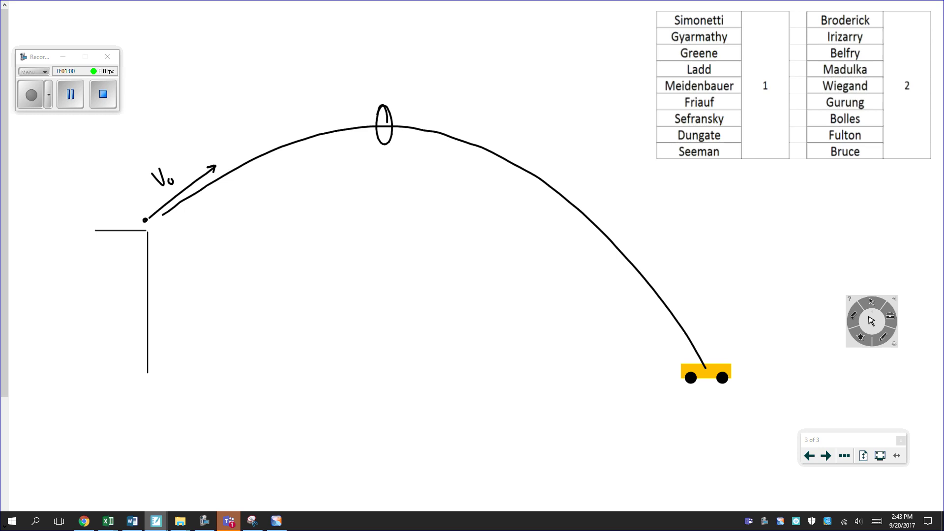
pyautogui.moveTo(717, 368); pyautogui.dragTo(709, 367)
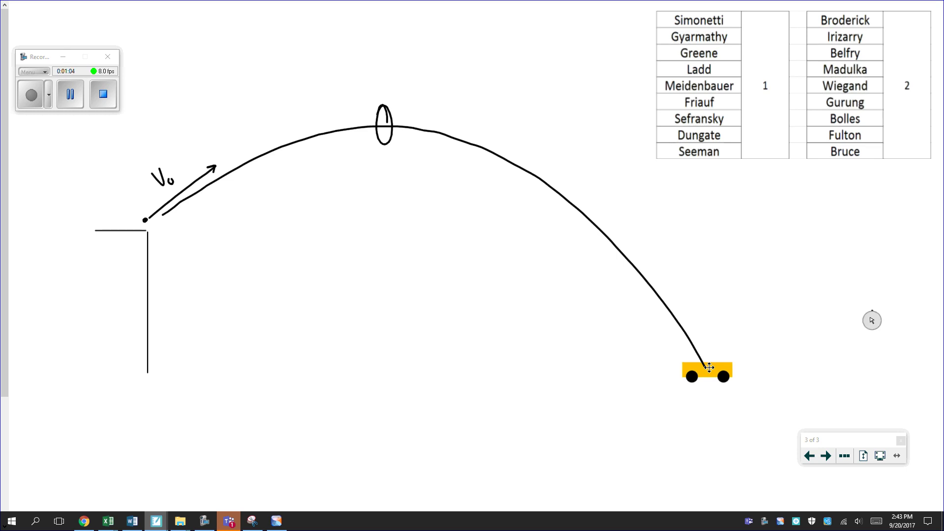
pyautogui.moveTo(708, 367); pyautogui.dragTo(702, 378)
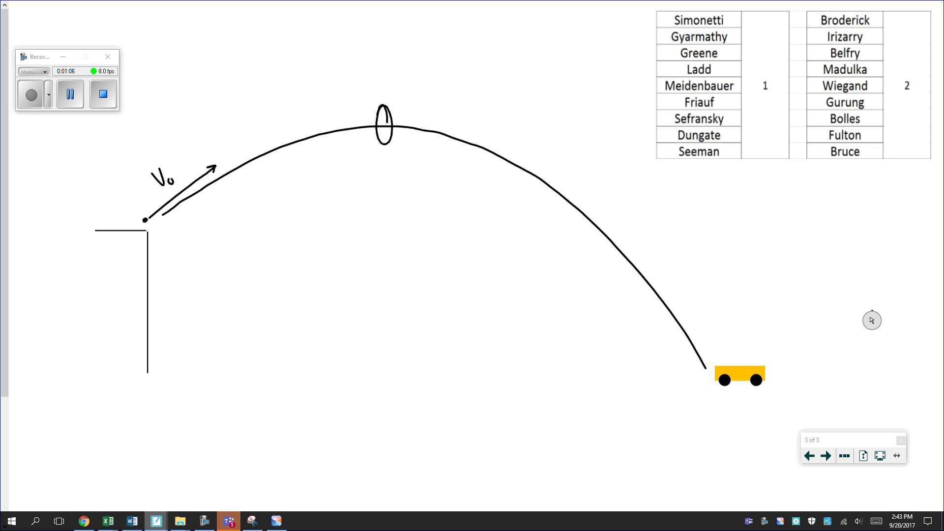
# Switch to the red pen and draw the Vc arrow right of the yellow car
pyautogui.click(873, 321)
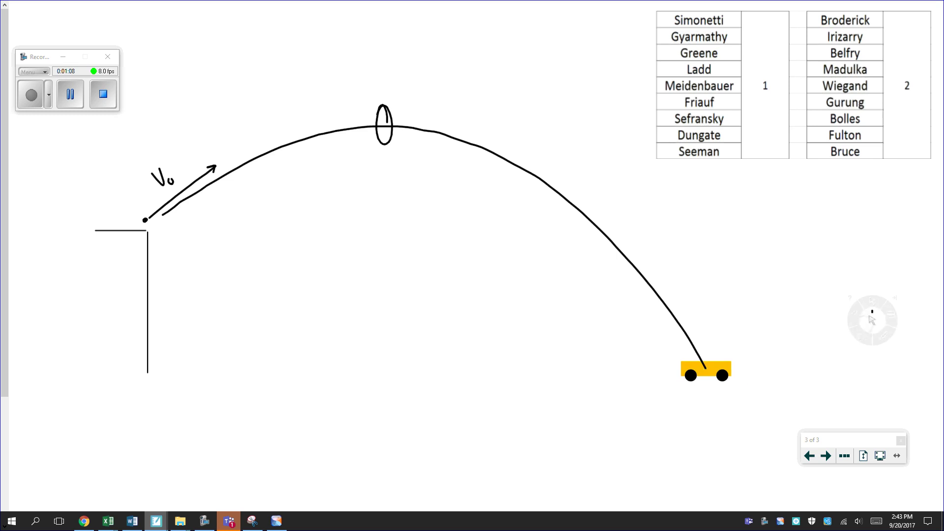
pyautogui.click(882, 337)
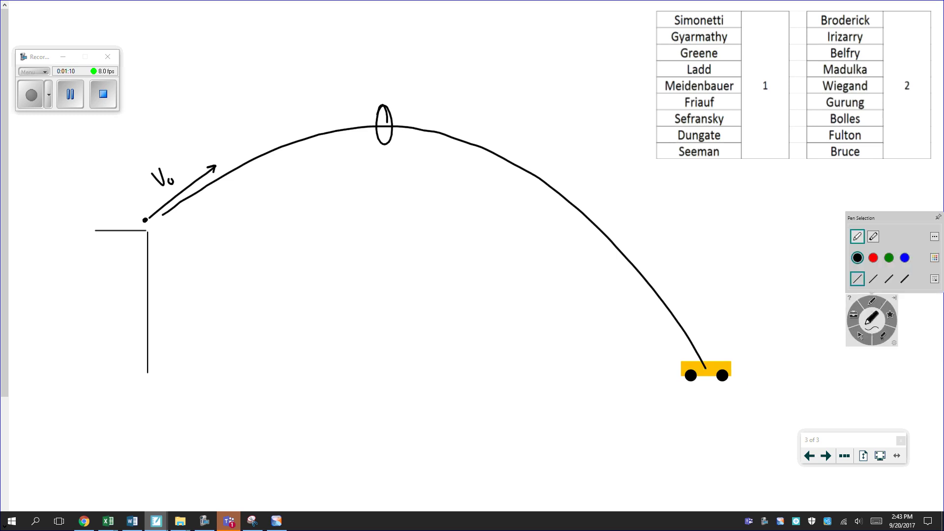
pyautogui.click(874, 257)
pyautogui.moveTo(736, 368)
pyautogui.mouseDown()
pyautogui.moveTo(812, 364)
pyautogui.moveTo(789, 378)
pyautogui.moveTo(800, 401)
pyautogui.mouseUp()
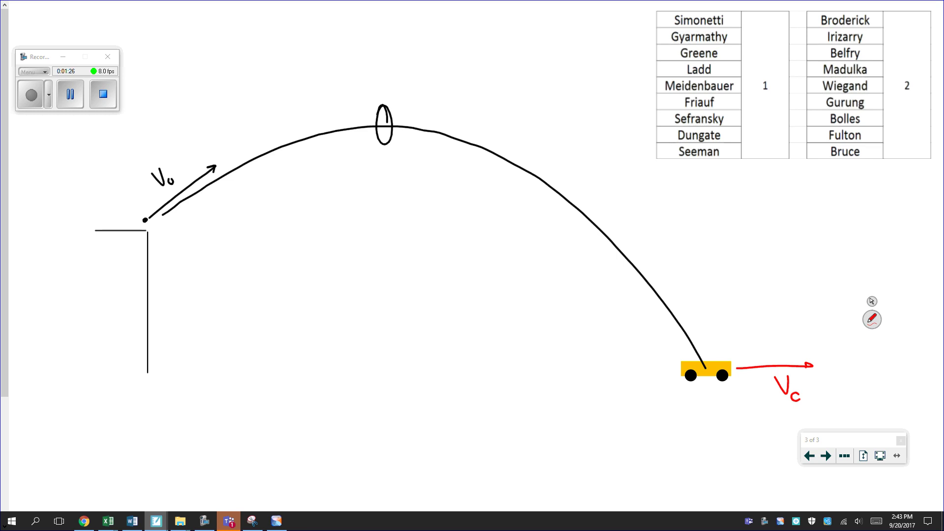
# Undo a stray red line drawn left of the car and switch to selecting objects
pyautogui.moveTo(698, 373); pyautogui.dragTo(583, 371)
pyautogui.click(845, 456)
pyautogui.click(862, 456)
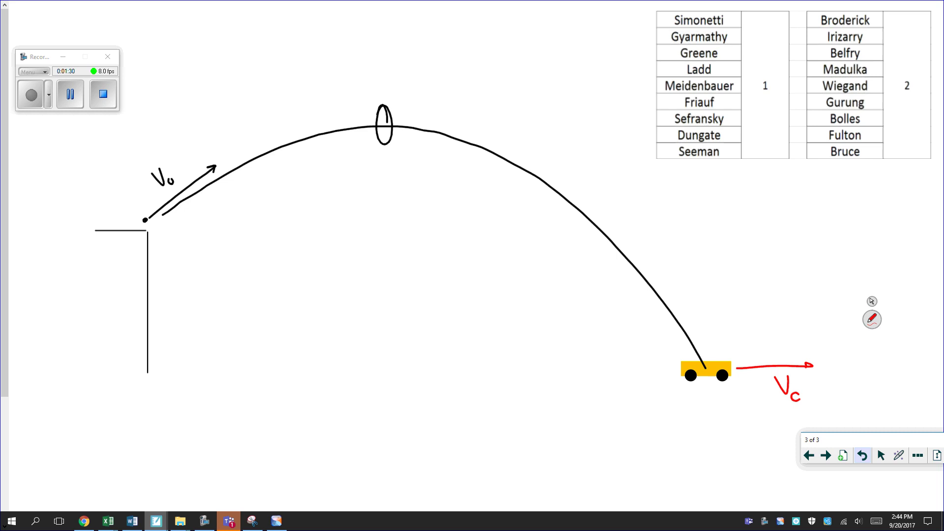
pyautogui.click(872, 320)
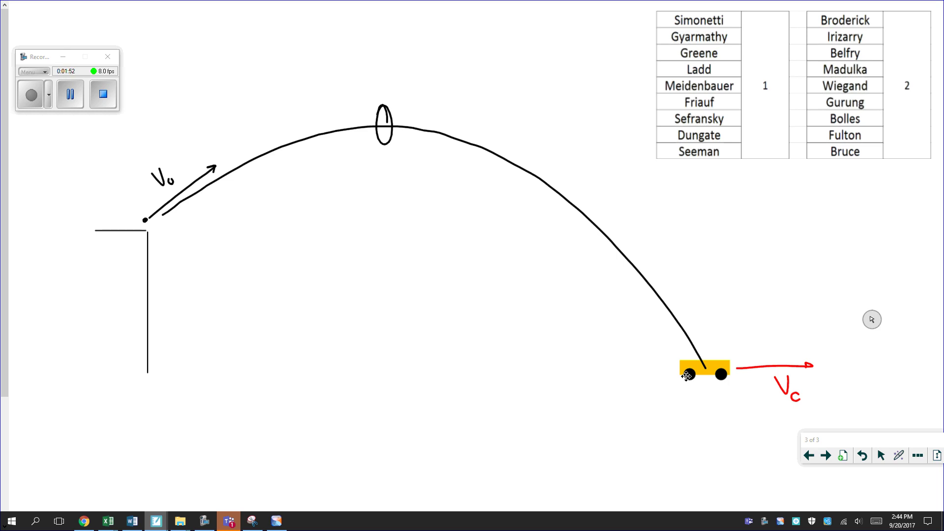
# Draw a short red vertical mark on the ground below the trajectory's middle
pyautogui.click(871, 319)
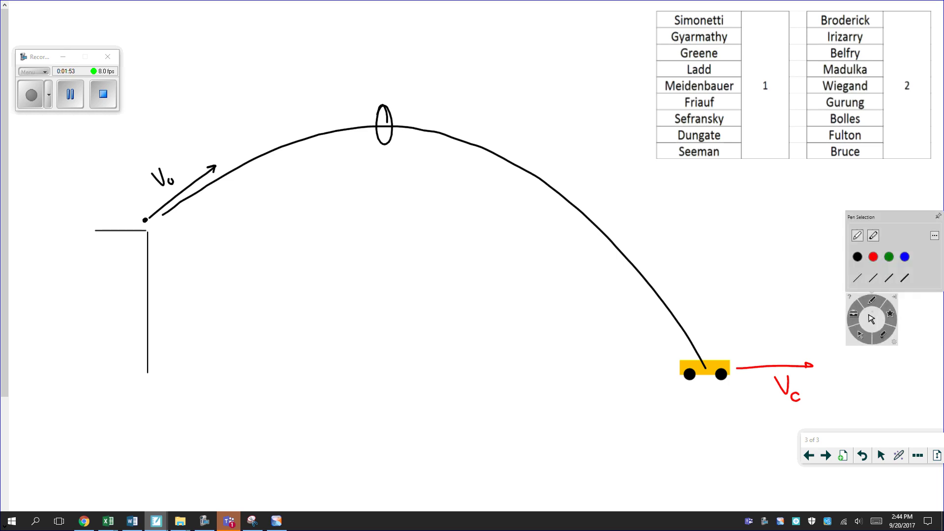
pyautogui.click(871, 318)
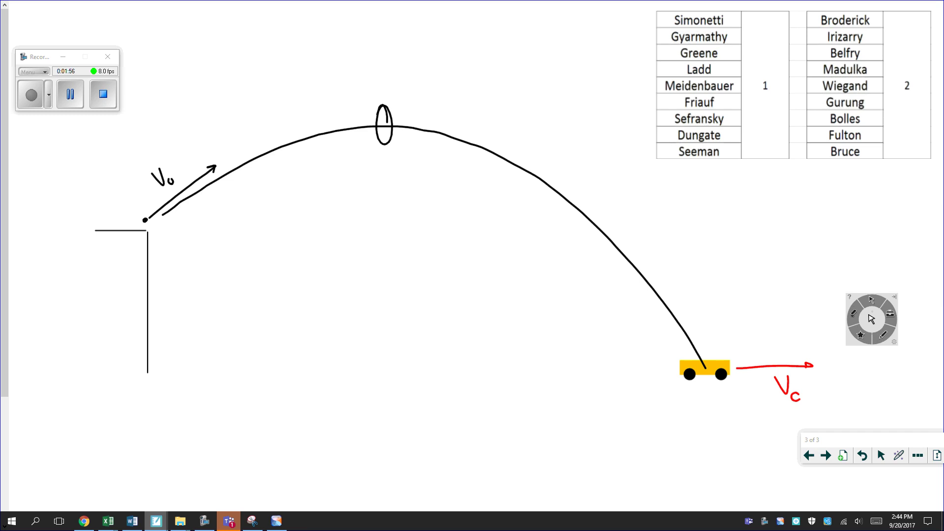
pyautogui.click(871, 319)
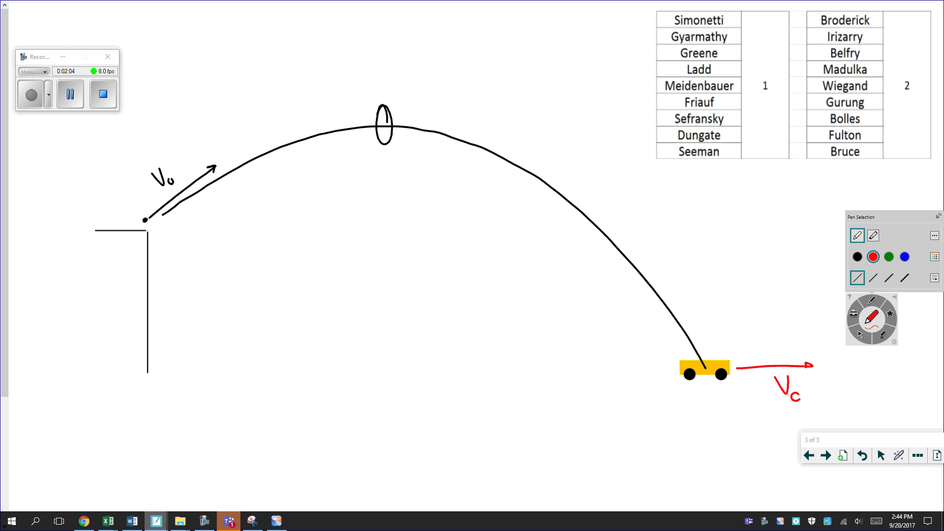
pyautogui.moveTo(477, 355); pyautogui.dragTo(477, 401)
# Adjust the yellow cart's position at the trajectory's end
pyautogui.click(873, 316)
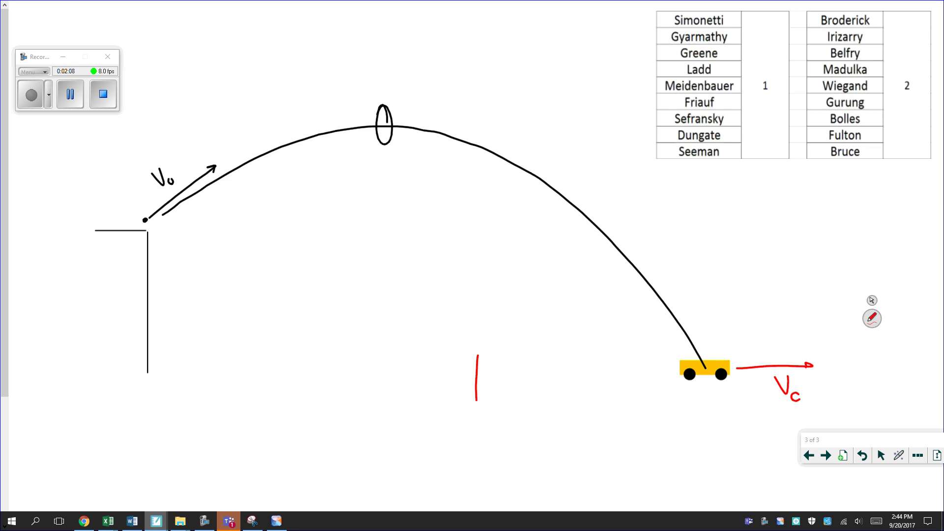
pyautogui.click(872, 317)
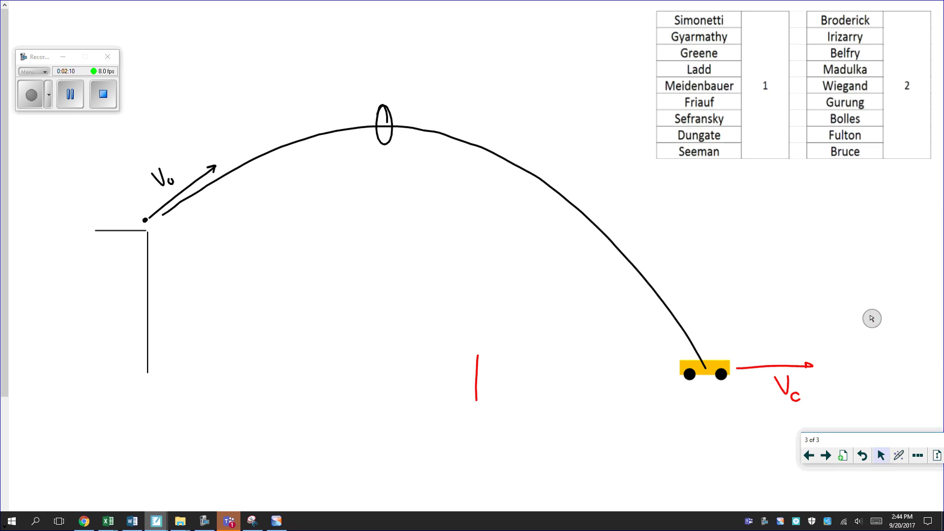
pyautogui.moveTo(704, 368)
pyautogui.mouseDown()
pyautogui.moveTo(309, 369)
pyautogui.moveTo(727, 378)
pyautogui.moveTo(690, 373)
pyautogui.mouseUp()
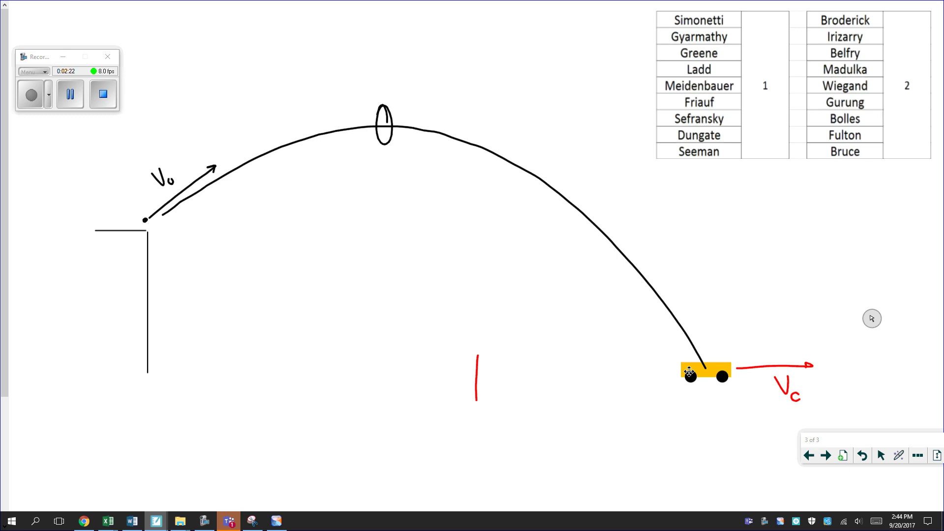
# Choose the thinnest pen stroke for the labels
pyautogui.click(872, 318)
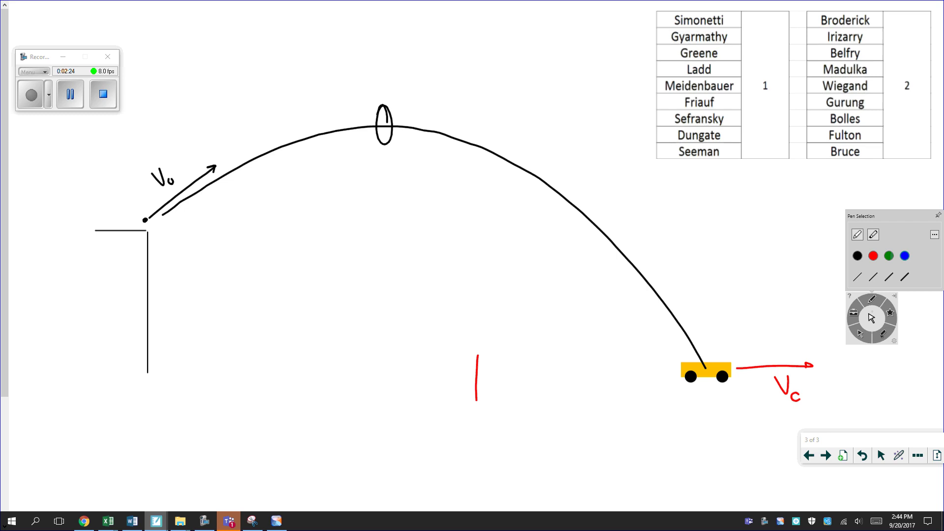
pyautogui.click(857, 277)
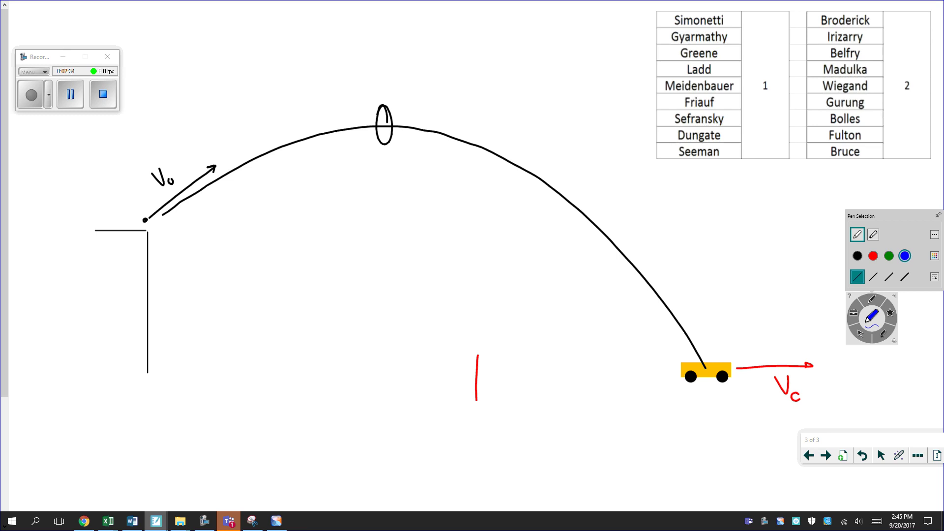
pyautogui.click(872, 316)
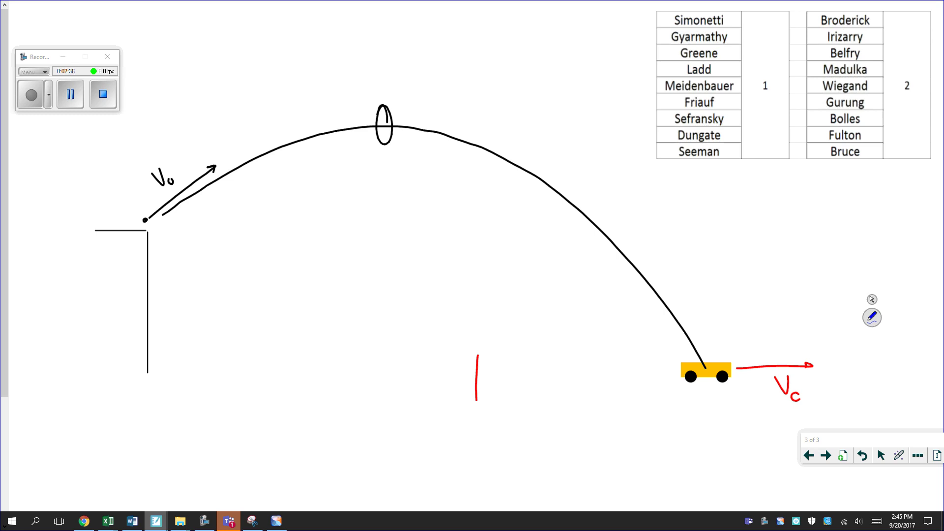
# Write 'Hoop Height' below the V0 arrow, then undo its last strokes
pyautogui.moveTo(193, 240)
pyautogui.mouseDown()
pyautogui.moveTo(192, 264)
pyautogui.moveTo(201, 263)
pyautogui.mouseUp()
pyautogui.moveTo(190, 250); pyautogui.dragTo(211, 254)
pyautogui.moveTo(216, 255); pyautogui.dragTo(225, 271)
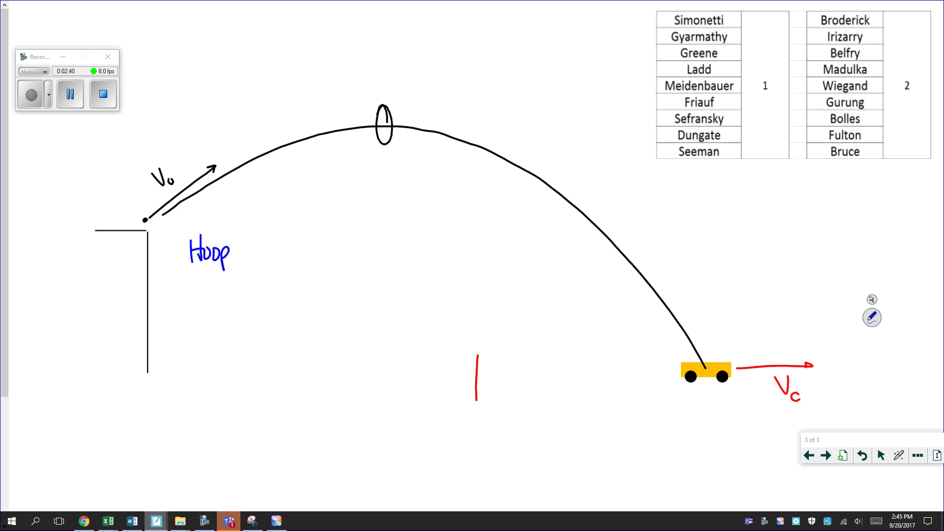
pyautogui.moveTo(244, 235)
pyautogui.mouseDown()
pyautogui.moveTo(244, 265)
pyautogui.moveTo(252, 260)
pyautogui.mouseUp()
pyautogui.moveTo(242, 251); pyautogui.dragTo(262, 258)
pyautogui.moveTo(265, 251); pyautogui.dragTo(276, 270)
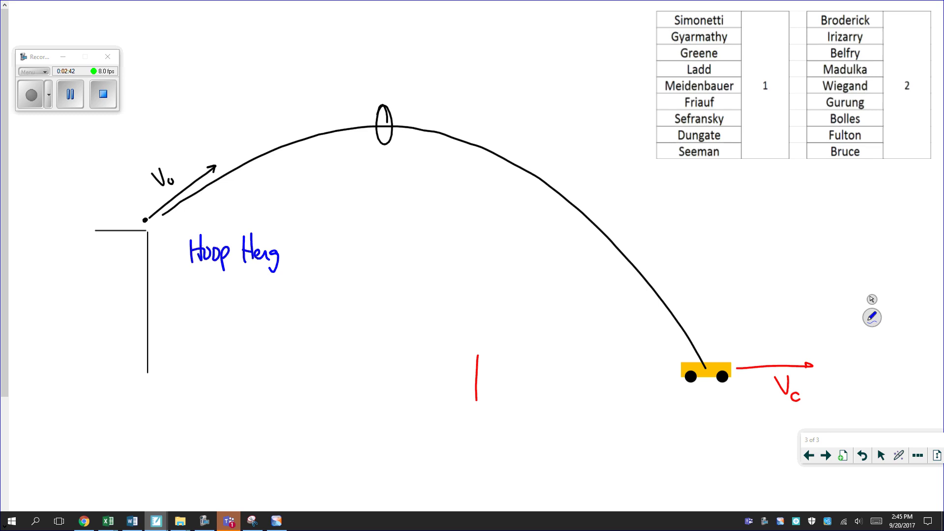
pyautogui.moveTo(284, 236); pyautogui.dragTo(292, 260)
pyautogui.moveTo(298, 233); pyautogui.dragTo(298, 260)
pyautogui.moveTo(294, 248); pyautogui.dragTo(301, 248)
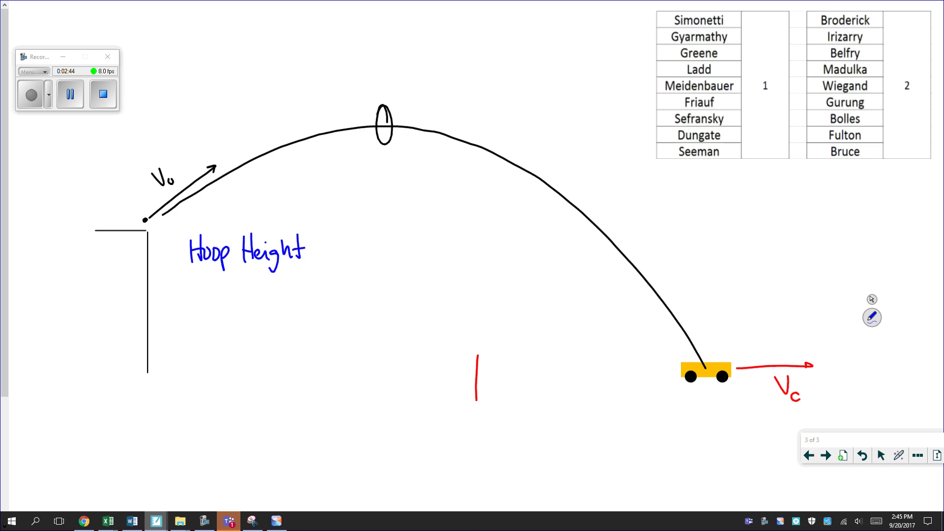
pyautogui.hotkey('ctrl', 'z')
pyautogui.hotkey('ctrl', 'z')
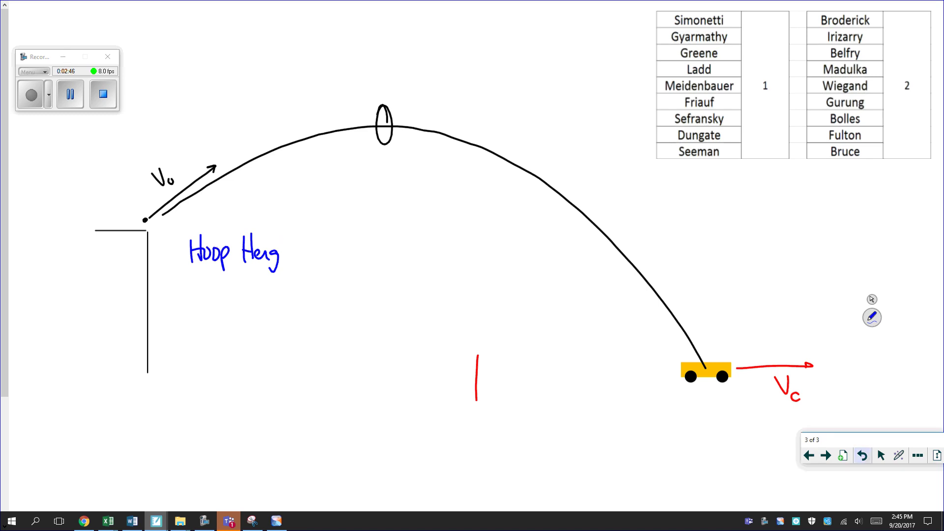
pyautogui.hotkey('ctrl', 'z')
pyautogui.hotkey('ctrl', 'z')
pyautogui.hotkey('ctrl', 'z')
pyautogui.hotkey('ctrl', 'z')
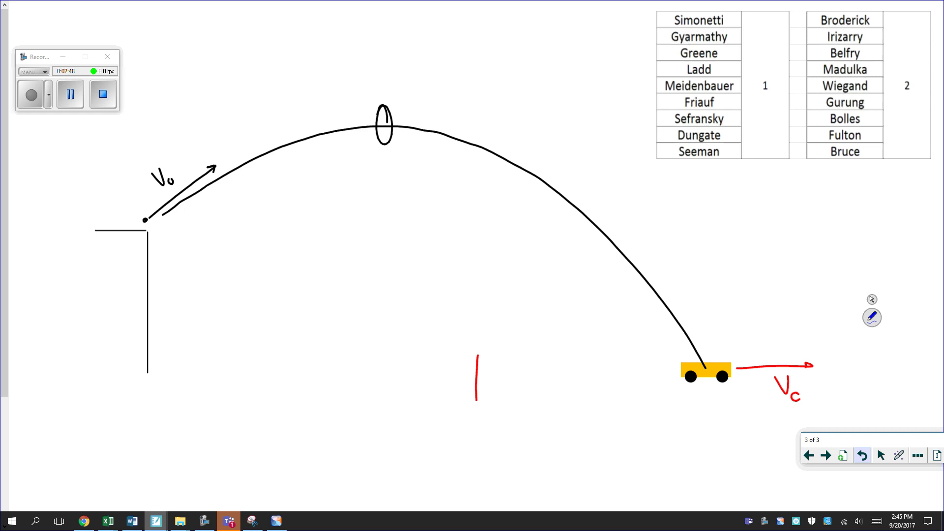
# Rewrite the label below the V0 arrow as 'Hoop Position'
pyautogui.moveTo(207, 229)
pyautogui.mouseDown()
pyautogui.moveTo(208, 261)
pyautogui.moveTo(195, 261)
pyautogui.mouseUp()
pyautogui.moveTo(191, 248)
pyautogui.mouseDown()
pyautogui.moveTo(226, 256)
pyautogui.moveTo(230, 270)
pyautogui.mouseUp()
pyautogui.moveTo(255, 225)
pyautogui.mouseDown()
pyautogui.moveTo(255, 257)
pyautogui.moveTo(267, 246)
pyautogui.mouseUp()
pyautogui.moveTo(265, 242); pyautogui.dragTo(289, 255)
pyautogui.moveTo(294, 227)
pyautogui.mouseDown()
pyautogui.moveTo(294, 259)
pyautogui.moveTo(303, 243)
pyautogui.mouseUp()
pyautogui.moveTo(304, 245); pyautogui.dragTo(317, 254)
pyautogui.moveTo(318, 246); pyautogui.dragTo(325, 253)
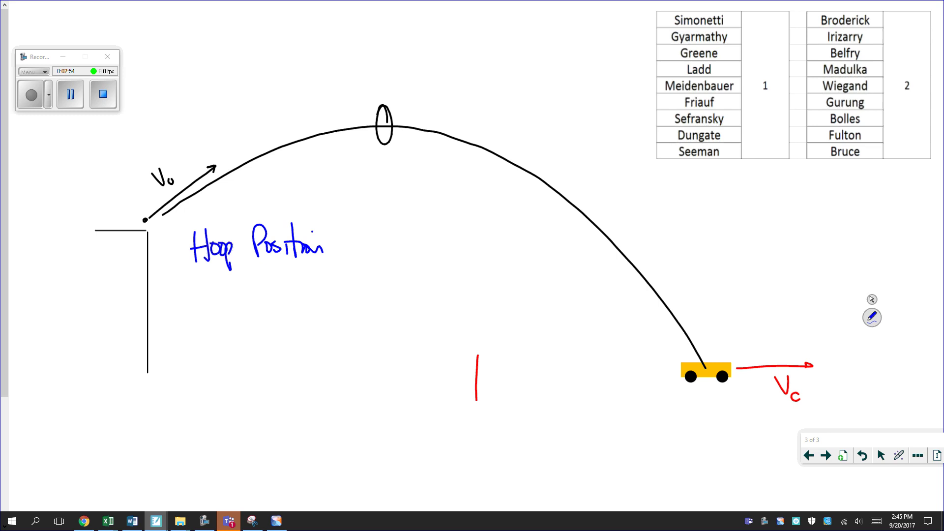
# Draw a brace under 'Hoop Position' with X and Y at its ends
pyautogui.moveTo(242, 277)
pyautogui.mouseDown()
pyautogui.moveTo(183, 301)
pyautogui.moveTo(309, 294)
pyautogui.mouseUp()
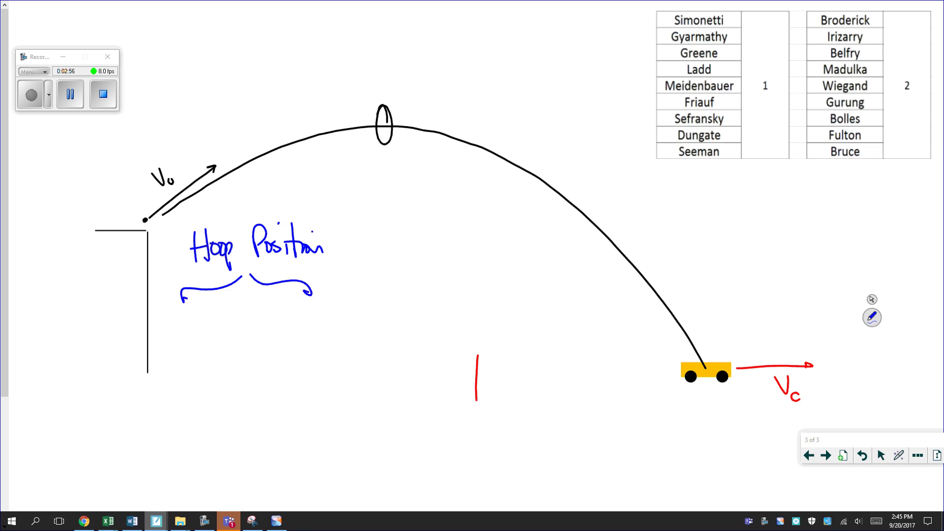
pyautogui.moveTo(179, 318); pyautogui.dragTo(190, 333)
pyautogui.moveTo(189, 317); pyautogui.dragTo(180, 335)
pyautogui.moveTo(292, 311)
pyautogui.mouseDown()
pyautogui.moveTo(301, 324)
pyautogui.moveTo(293, 338)
pyautogui.mouseUp()
# Write 'Firing Position' above the red mark with an arrow down to it
pyautogui.moveTo(446, 259)
pyautogui.mouseDown()
pyautogui.moveTo(452, 280)
pyautogui.moveTo(461, 261)
pyautogui.moveTo(465, 273)
pyautogui.moveTo(502, 256)
pyautogui.moveTo(493, 289)
pyautogui.moveTo(471, 272)
pyautogui.moveTo(462, 320)
pyautogui.mouseUp()
pyautogui.moveTo(457, 284); pyautogui.dragTo(466, 304)
pyautogui.moveTo(469, 302); pyautogui.dragTo(480, 309)
pyautogui.moveTo(484, 278)
pyautogui.mouseDown()
pyautogui.moveTo(493, 305)
pyautogui.moveTo(521, 295)
pyautogui.mouseUp()
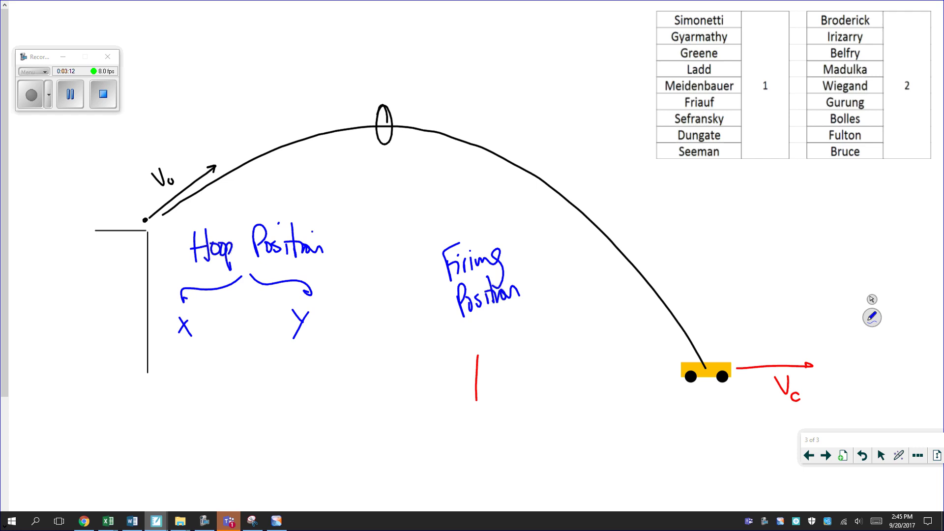
pyautogui.moveTo(477, 317); pyautogui.dragTo(481, 338)
# Write 'landing position' above the yellow cart
pyautogui.moveTo(690, 281)
pyautogui.mouseDown()
pyautogui.moveTo(693, 308)
pyautogui.moveTo(716, 299)
pyautogui.mouseUp()
pyautogui.moveTo(725, 266); pyautogui.dragTo(728, 299)
pyautogui.moveTo(732, 280)
pyautogui.mouseDown()
pyautogui.moveTo(733, 293)
pyautogui.moveTo(746, 286)
pyautogui.moveTo(747, 313)
pyautogui.mouseUp()
pyautogui.moveTo(776, 258); pyautogui.dragTo(779, 290)
pyautogui.moveTo(789, 257)
pyautogui.mouseDown()
pyautogui.moveTo(790, 267)
pyautogui.moveTo(811, 263)
pyautogui.mouseUp()
pyautogui.moveTo(815, 227)
pyautogui.mouseDown()
pyautogui.moveTo(816, 263)
pyautogui.moveTo(821, 245)
pyautogui.mouseUp()
pyautogui.moveTo(823, 244); pyautogui.dragTo(835, 254)
pyautogui.moveTo(837, 239); pyautogui.dragTo(849, 252)
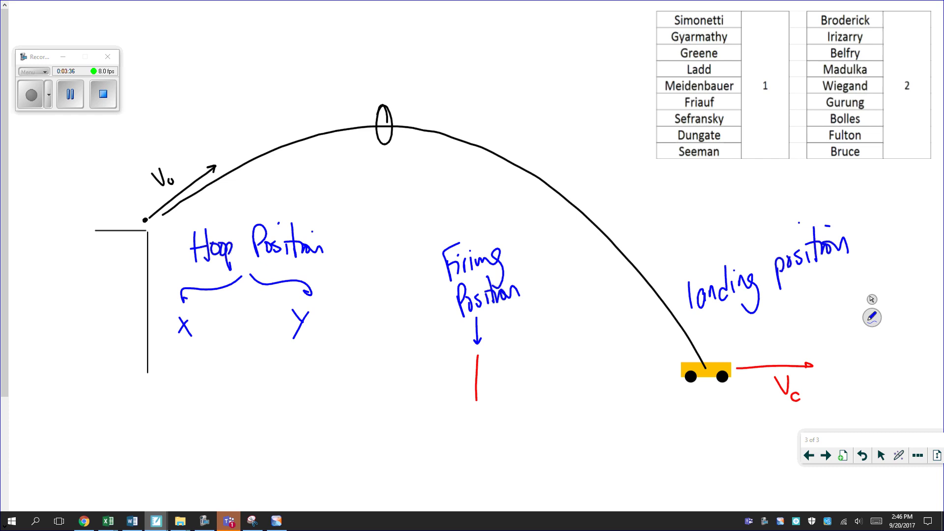
# Draw a blue vertical support line rising from the top of the hoop
pyautogui.moveTo(383, 106)
pyautogui.mouseDown()
pyautogui.moveTo(382, 20)
pyautogui.moveTo(437, 22)
pyautogui.mouseUp()
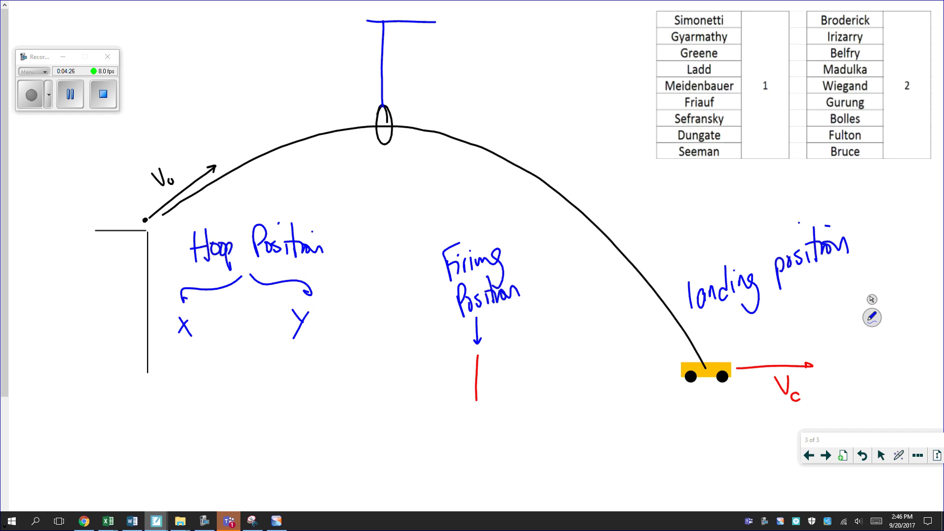
# Switch the pen to red and trace the black parabola from launch point to cart
pyautogui.click(873, 318)
pyautogui.click(873, 255)
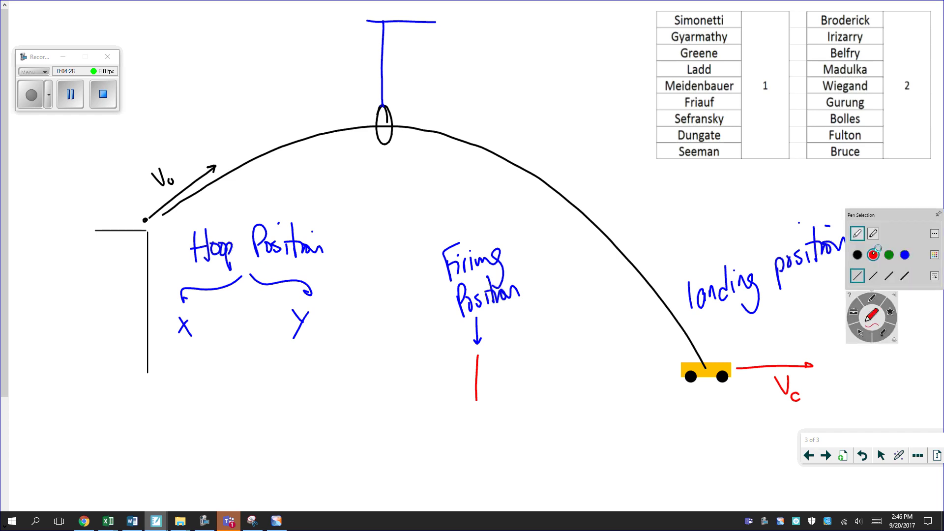
pyautogui.moveTo(150, 222)
pyautogui.mouseDown()
pyautogui.moveTo(667, 304)
pyautogui.moveTo(713, 384)
pyautogui.mouseUp()
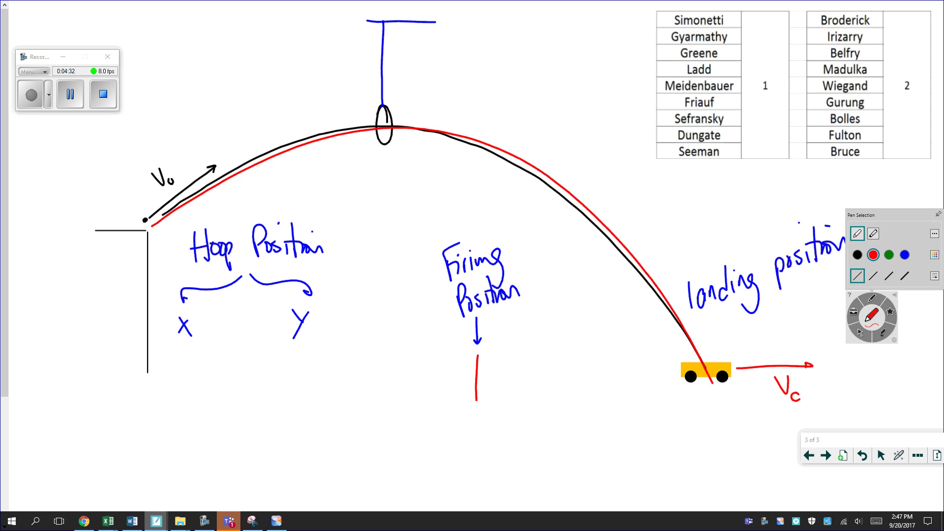